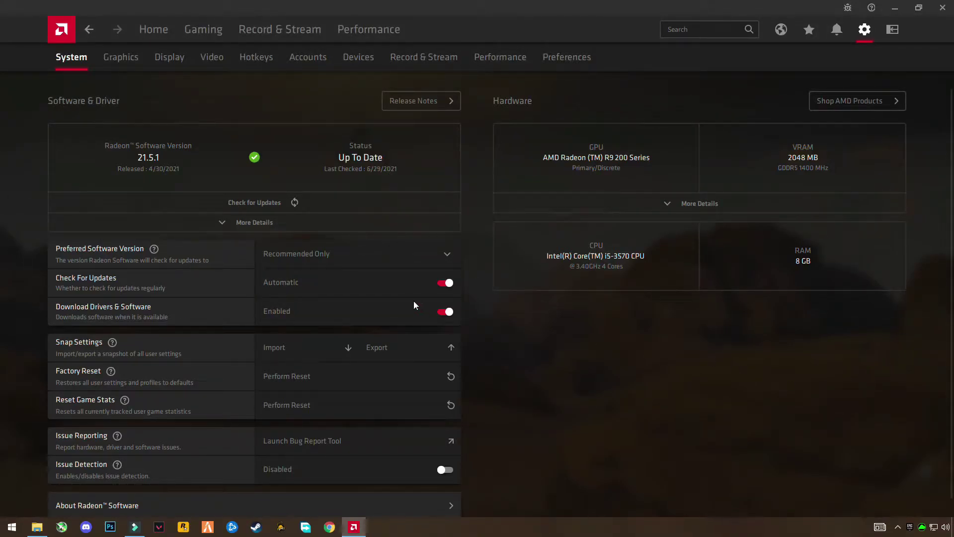
# Browse the Record & Stream page, then the Record & Stream sub-tab under Settings.
pyautogui.click(291, 31)
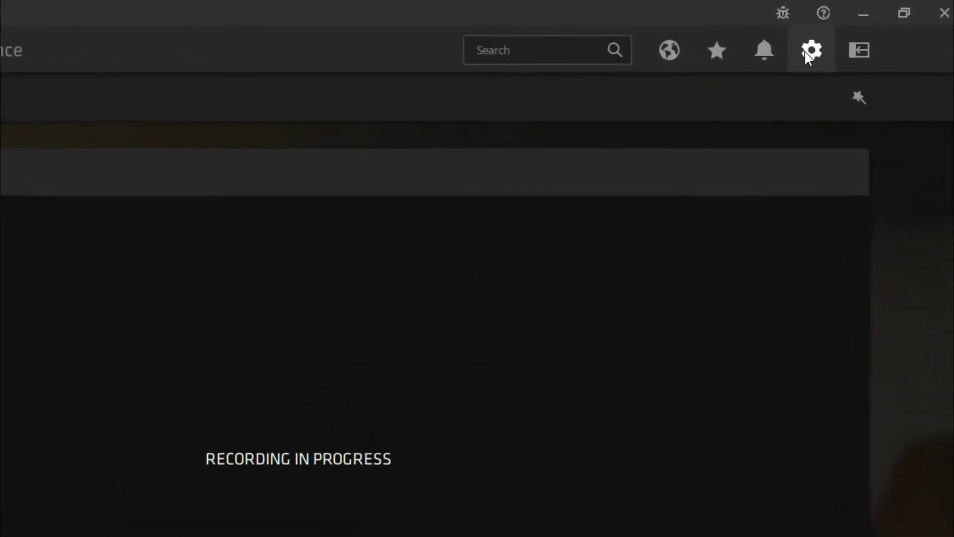
pyautogui.click(807, 56)
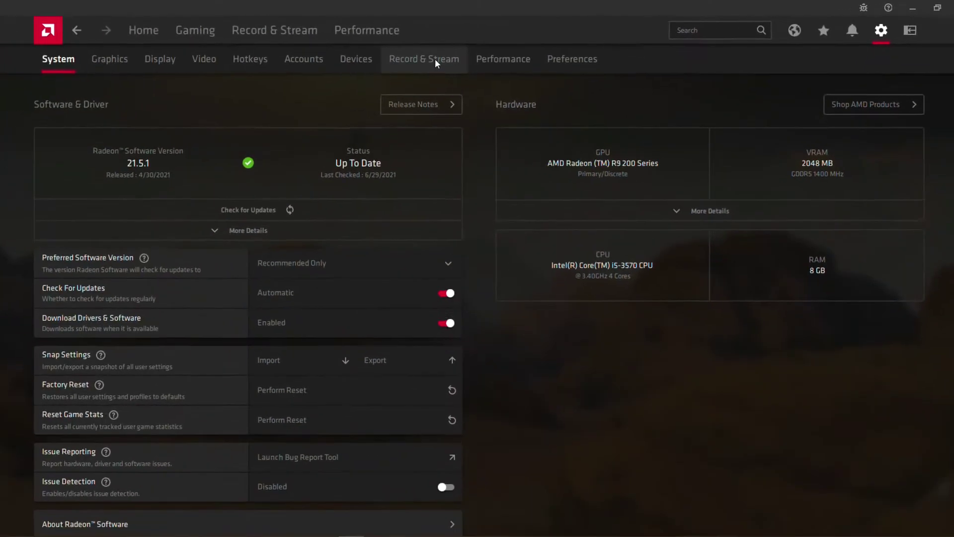
pyautogui.click(437, 63)
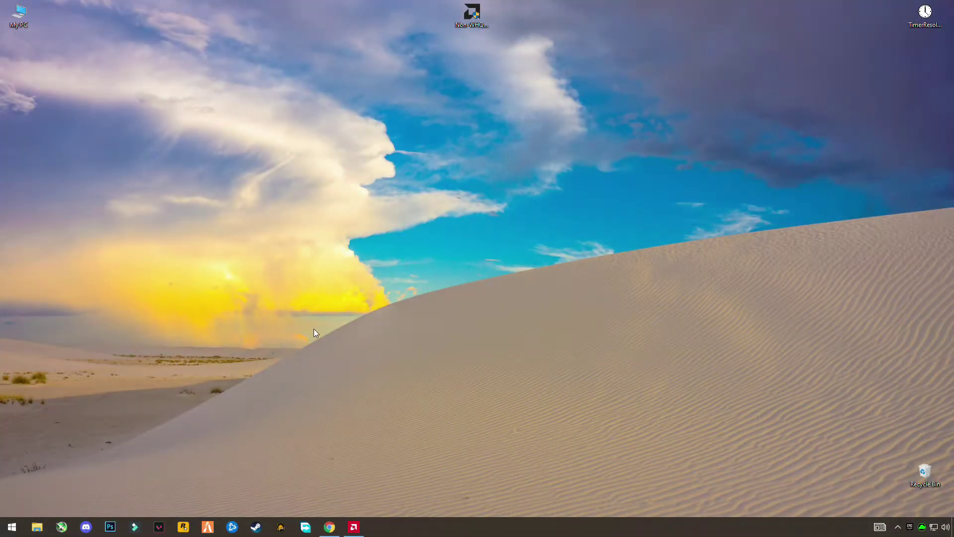
# View the Fix Bugs 21.5.1 download post in Chrome, then move the installer icon mid-desktop.
pyautogui.click(328, 529)
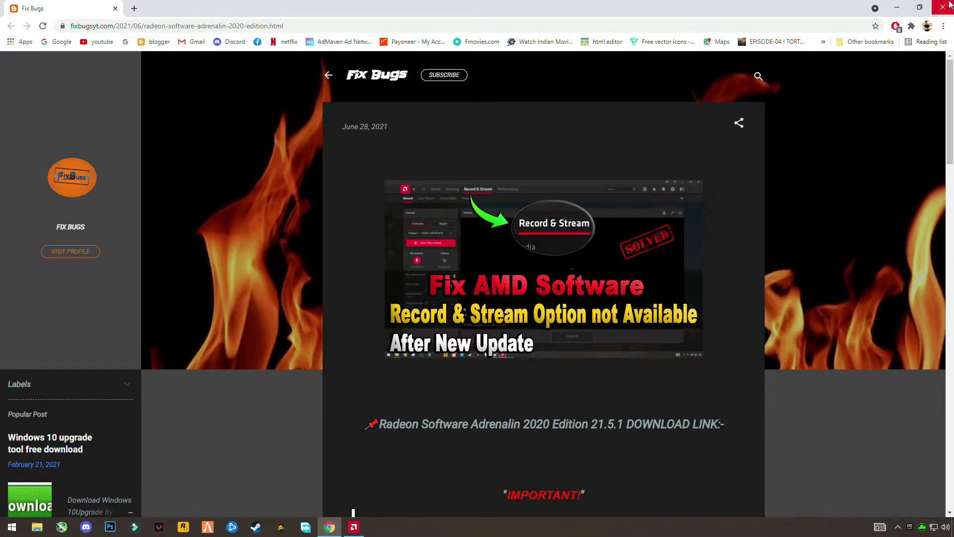
pyautogui.click(897, 7)
pyautogui.moveTo(472, 17); pyautogui.dragTo(360, 144)
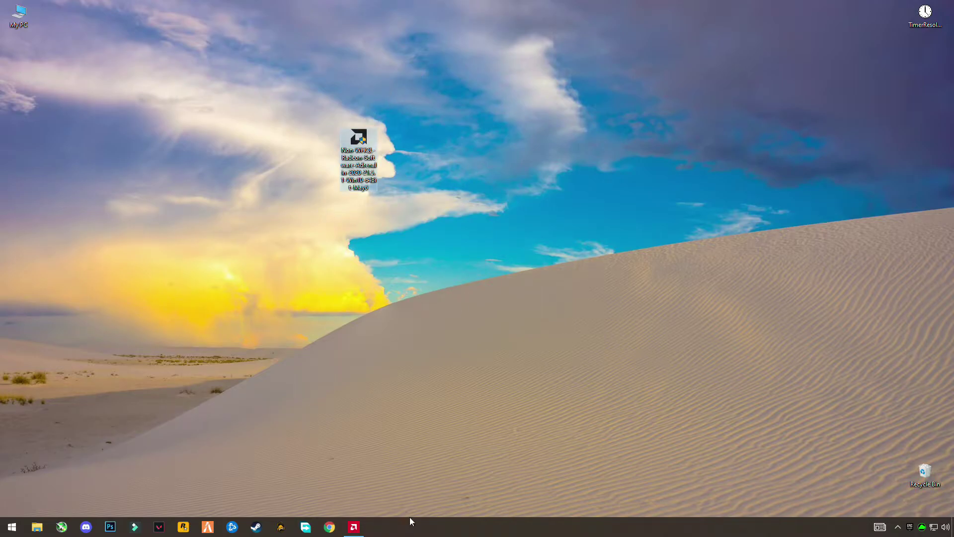
# Review the Home page, the Record & Stream settings sub-tab, and the Record & Stream recording page.
pyautogui.click(354, 526)
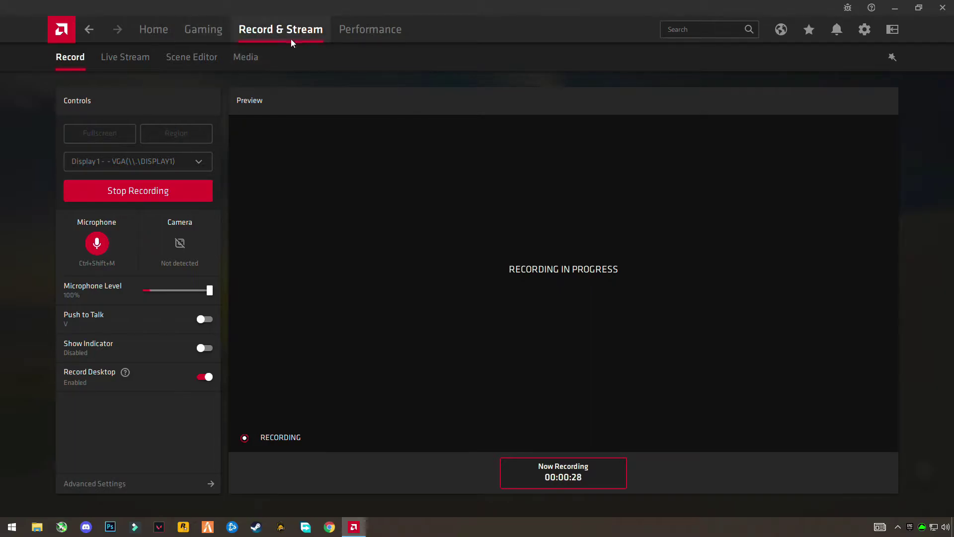
pyautogui.click(140, 31)
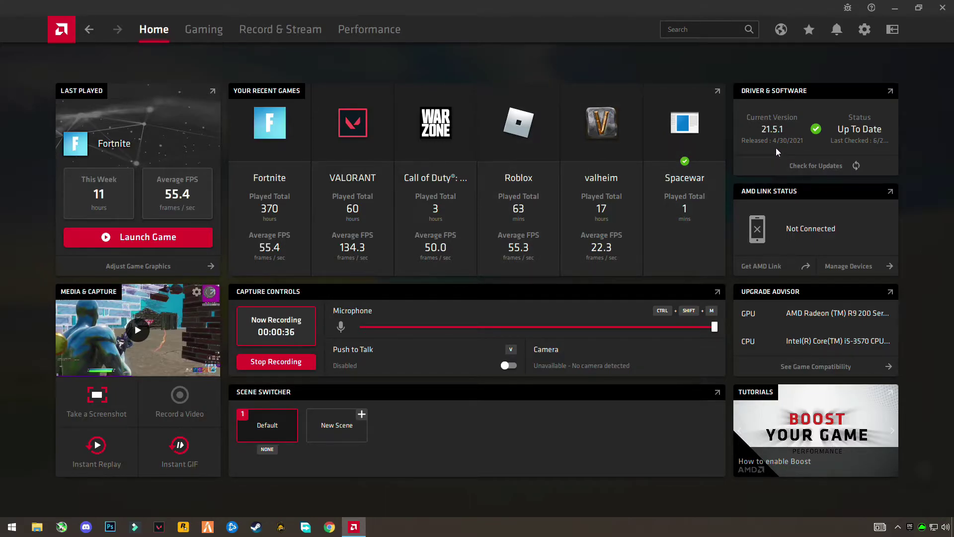
pyautogui.click(864, 30)
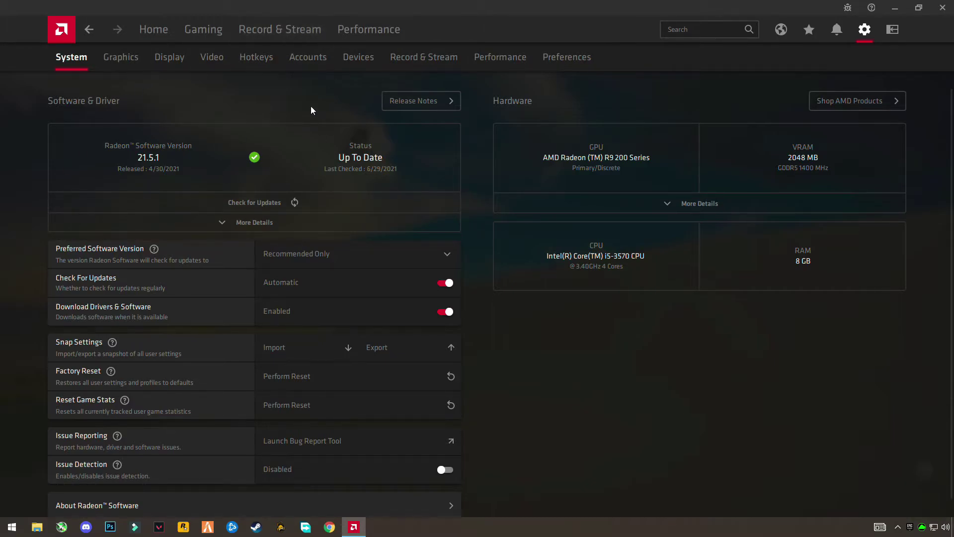
pyautogui.click(410, 58)
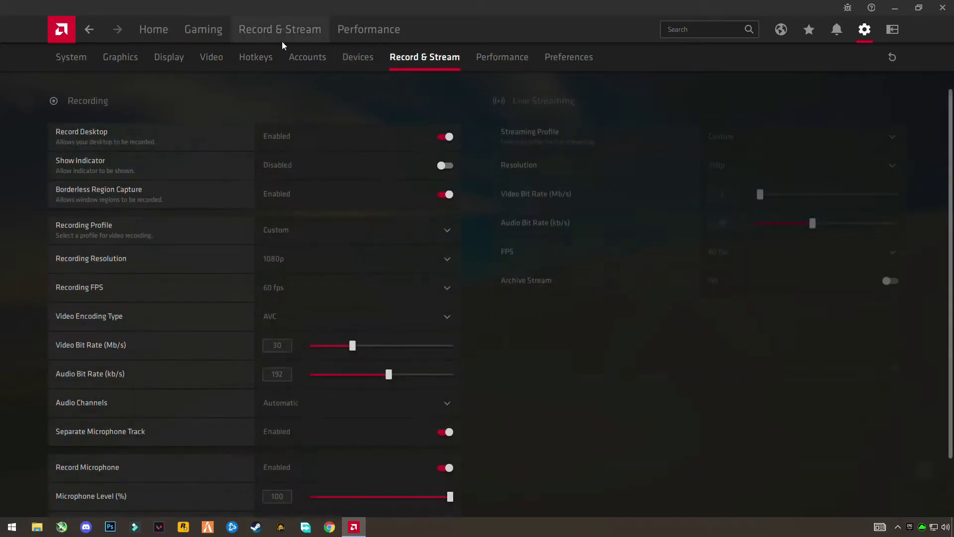
pyautogui.click(282, 31)
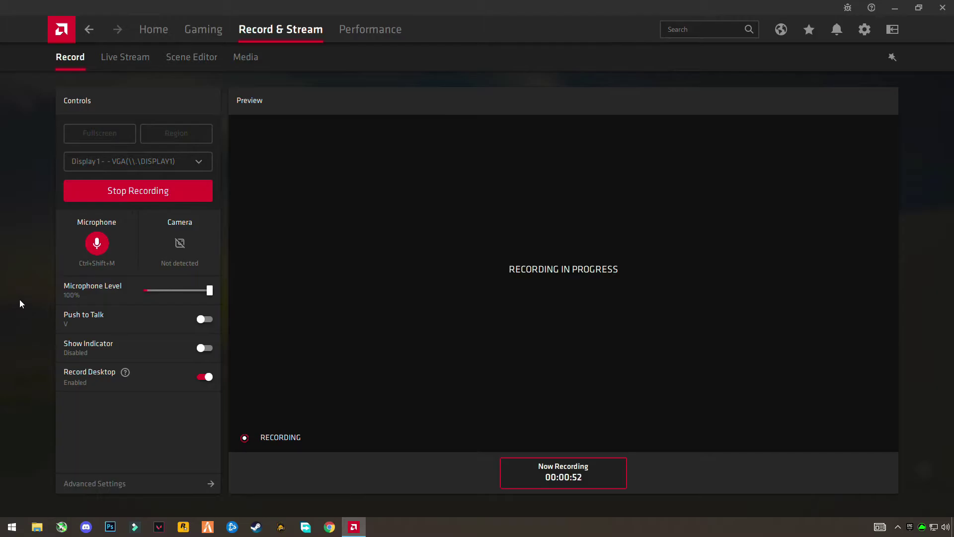
# Launch the 21.5.1 Non-WHQL installer, approve the UAC prompt, and extract to the default folder.
pyautogui.click(894, 7)
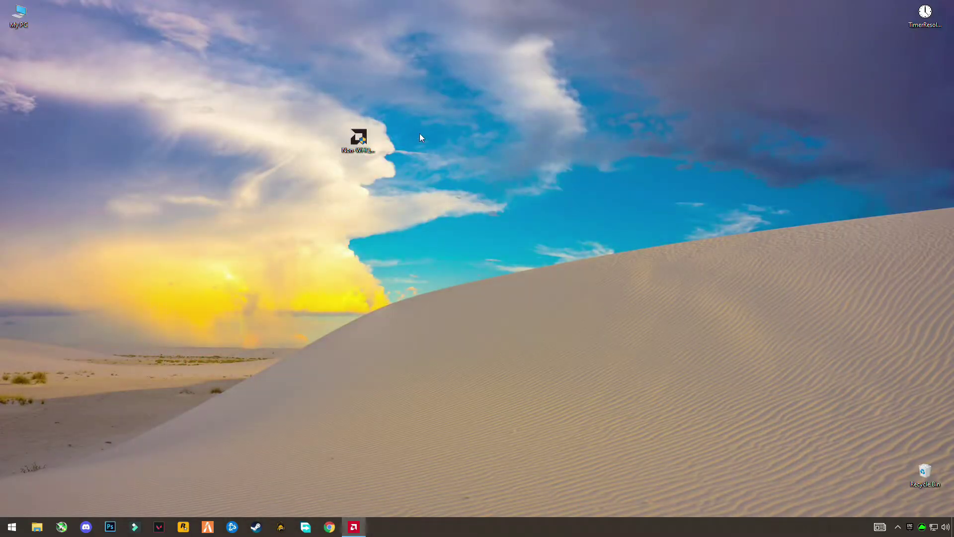
pyautogui.moveTo(432, 109); pyautogui.dragTo(298, 173)
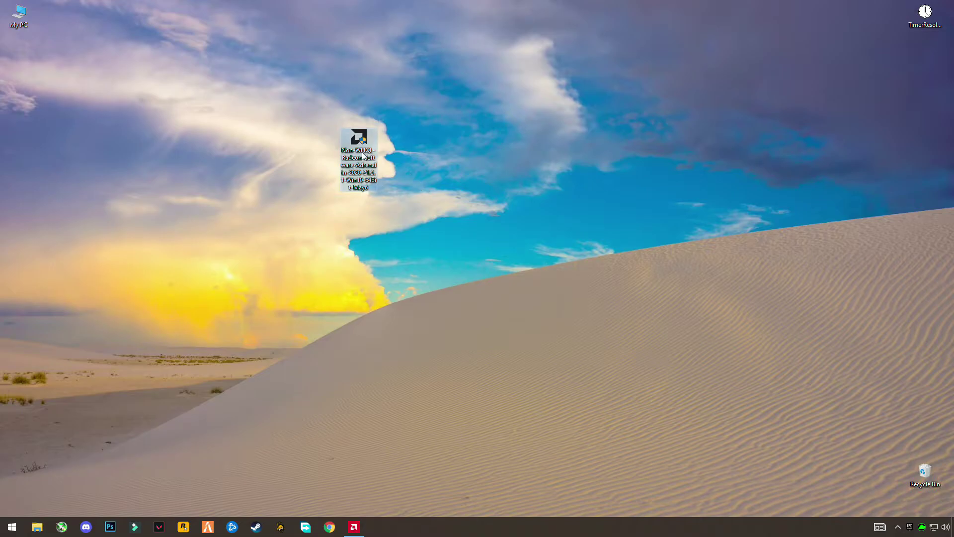
pyautogui.doubleClick(366, 156)
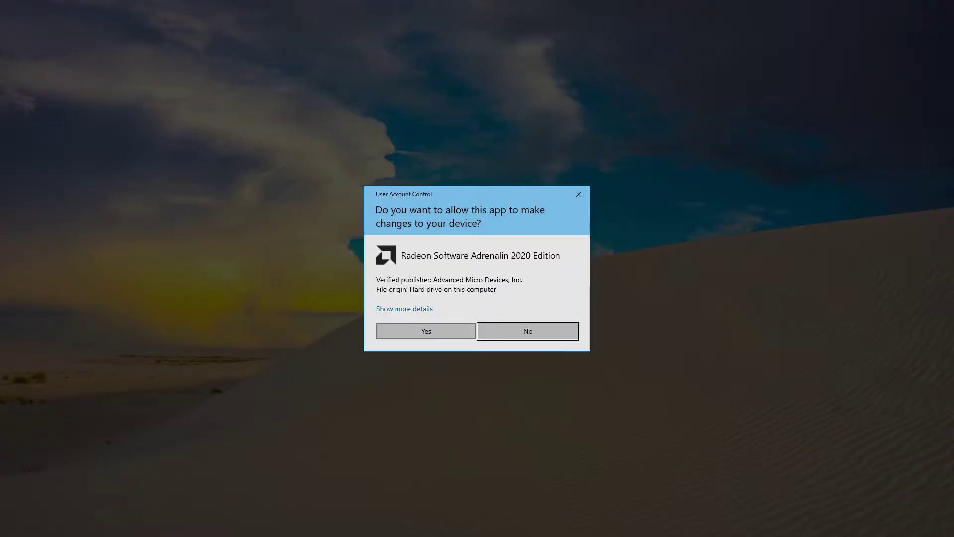
pyautogui.click(398, 330)
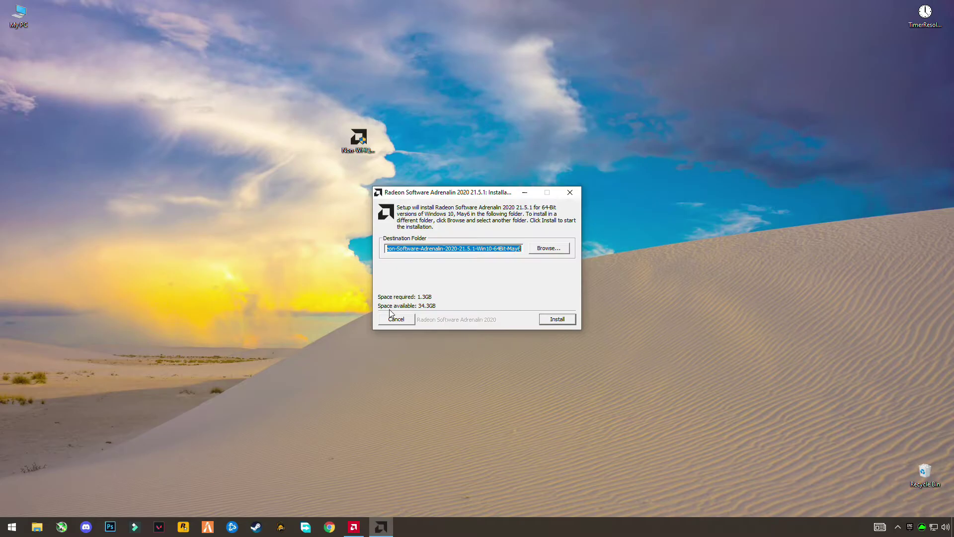
pyautogui.click(565, 321)
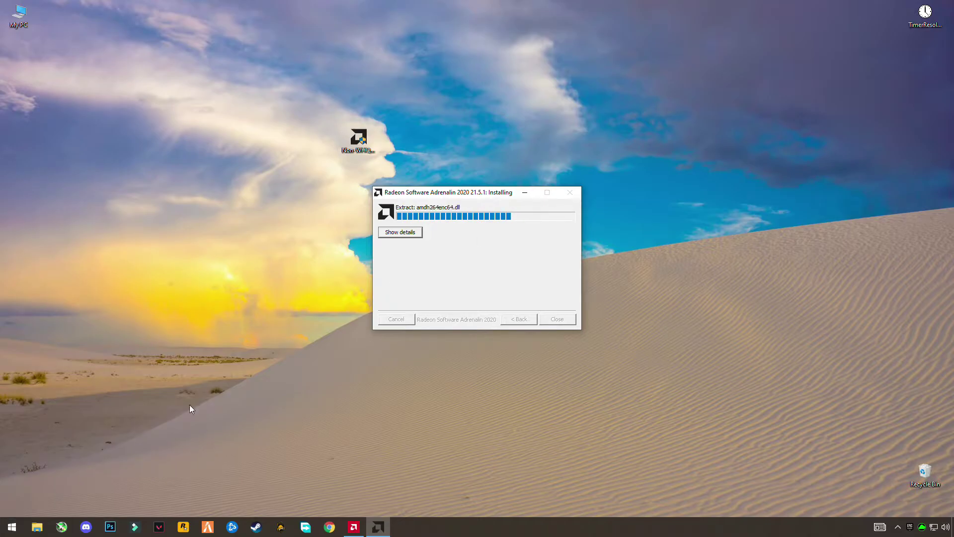
# Open Control Panel via a 'contr' search and check Programs and Features for AMD Software 21.5.1.
pyautogui.click(12, 526)
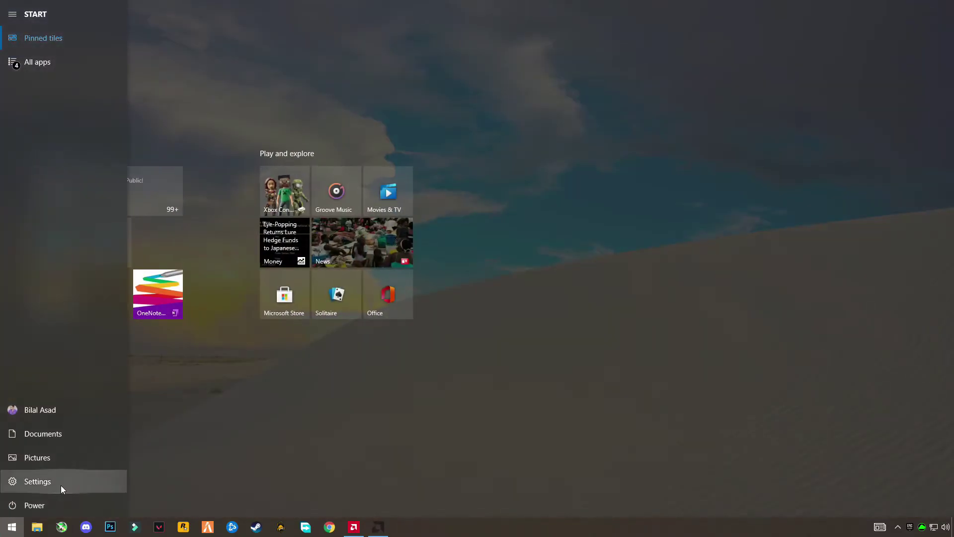
pyautogui.write('contr')
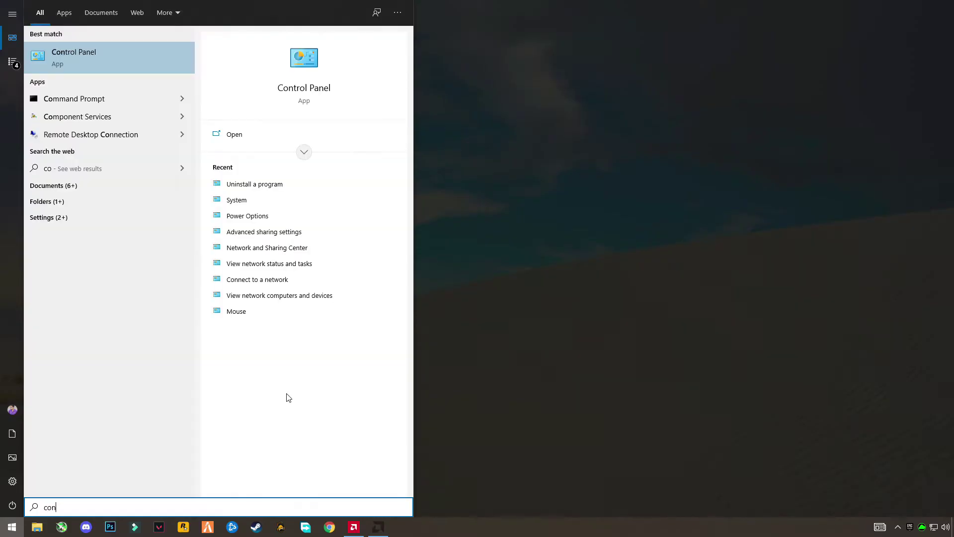
pyautogui.press('Return')
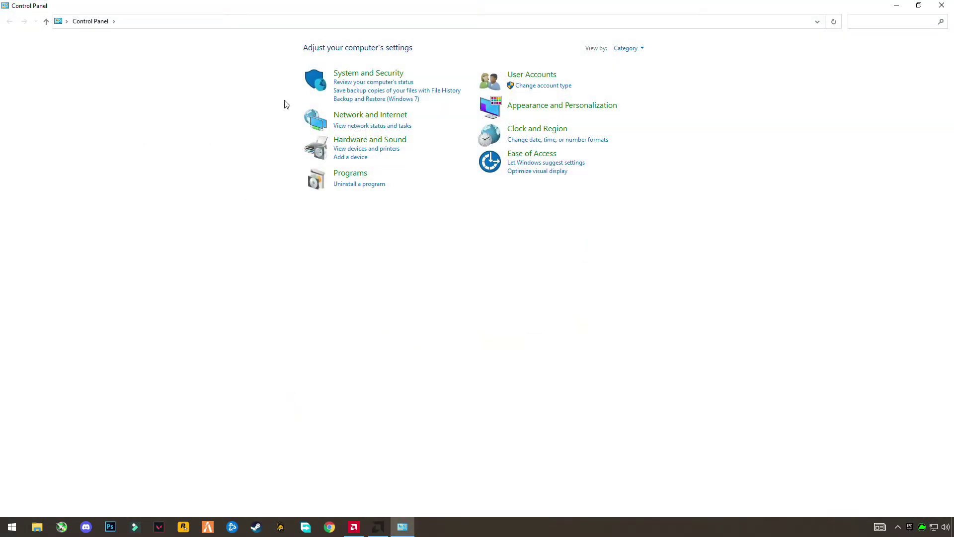
pyautogui.click(644, 48)
pyautogui.click(631, 60)
pyautogui.click(360, 185)
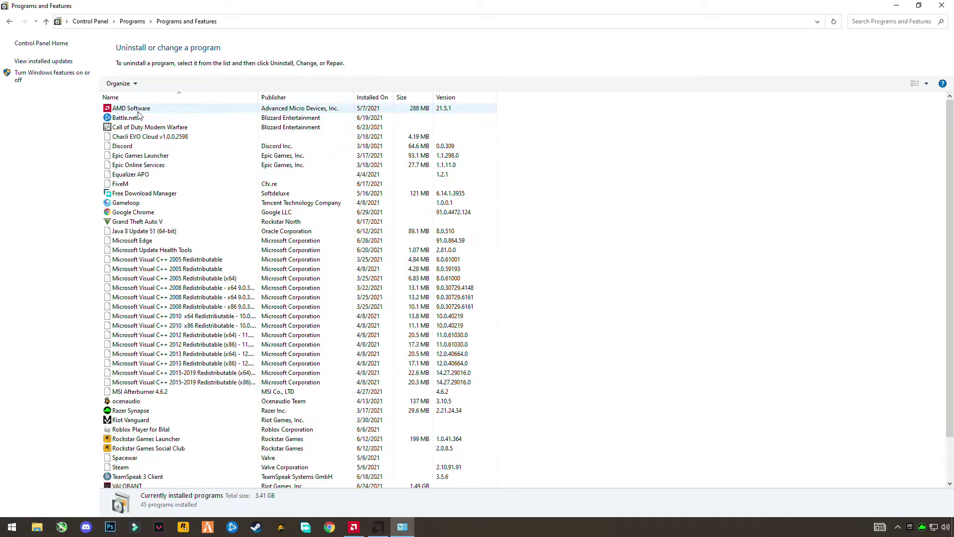
pyautogui.scroll(-2, 149, 139)
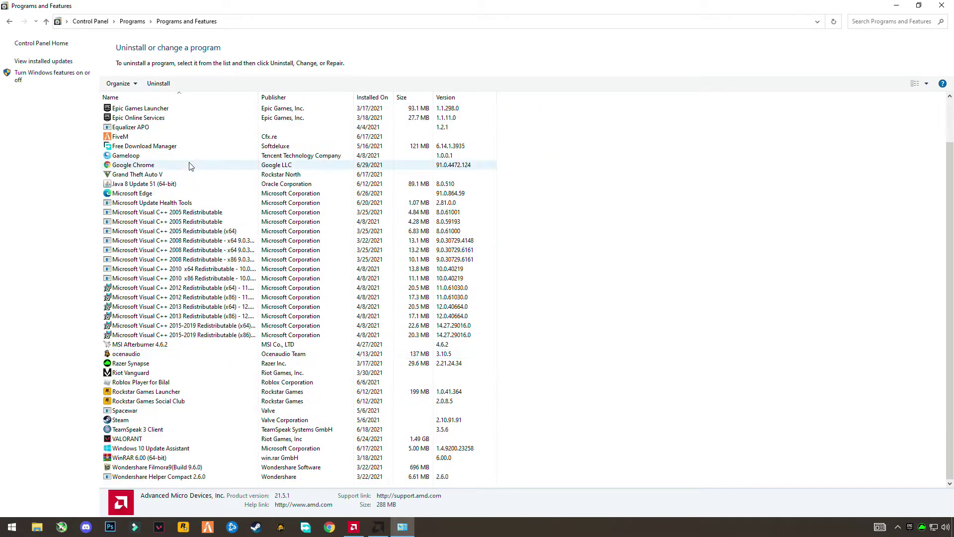
pyautogui.scroll(2, 164, 99)
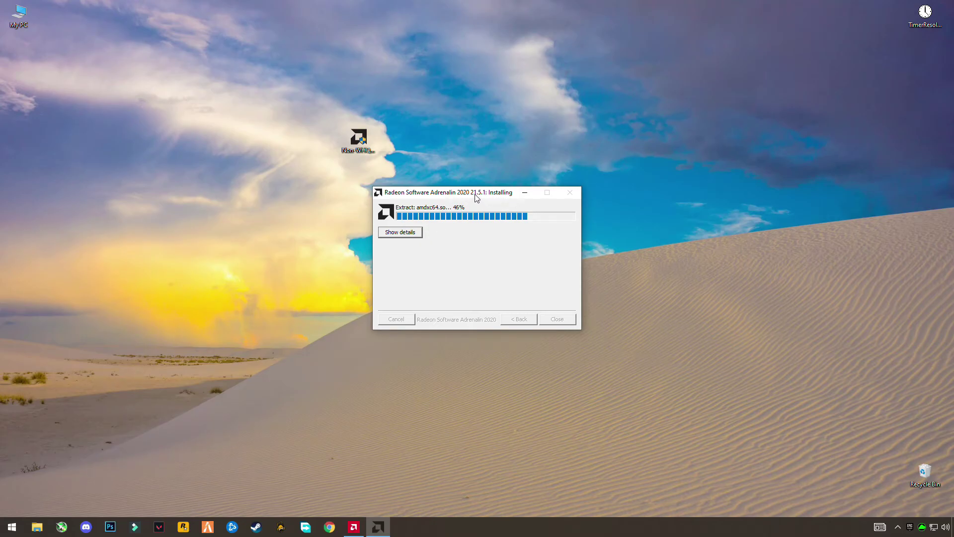
# Move the extraction window aside and restore then minimise AMD Software until extraction finishes.
pyautogui.moveTo(475, 195); pyautogui.dragTo(420, 204)
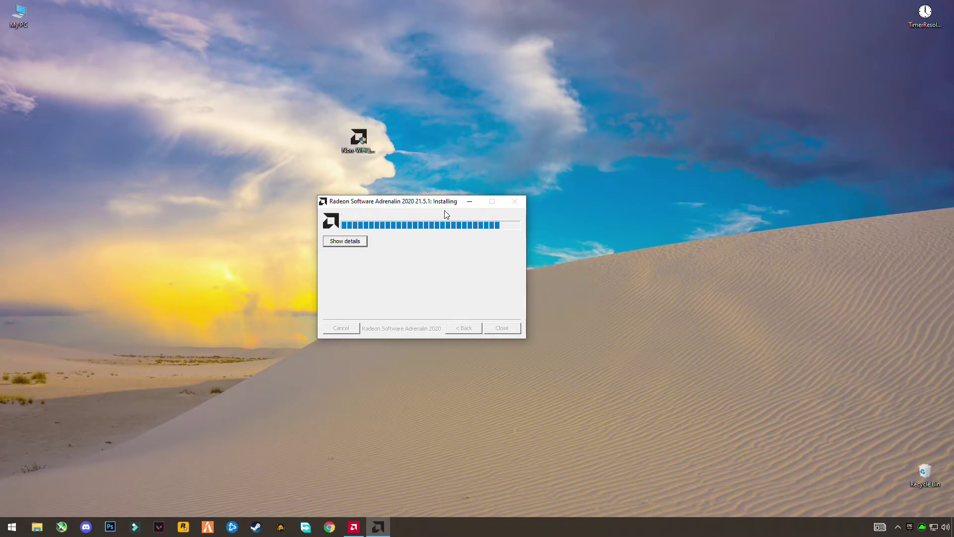
pyautogui.click(354, 528)
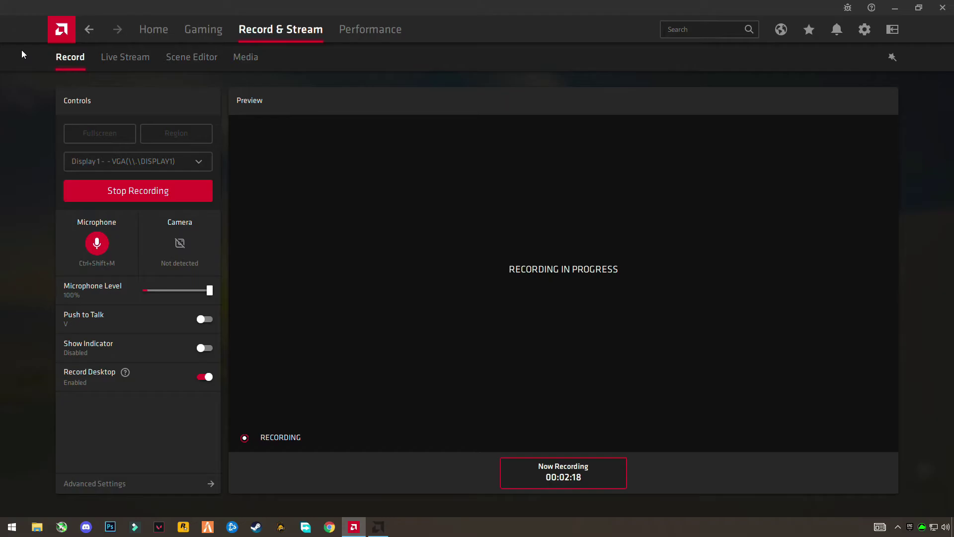
pyautogui.click(894, 7)
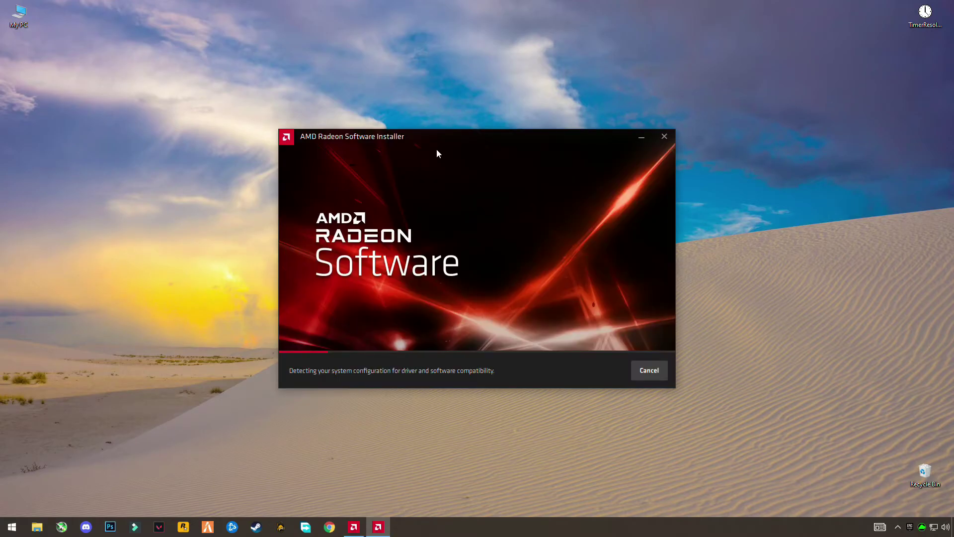
# Enable Factory Reset with Full Install as the install type, then cancel the installer.
pyautogui.moveTo(456, 136); pyautogui.dragTo(447, 114)
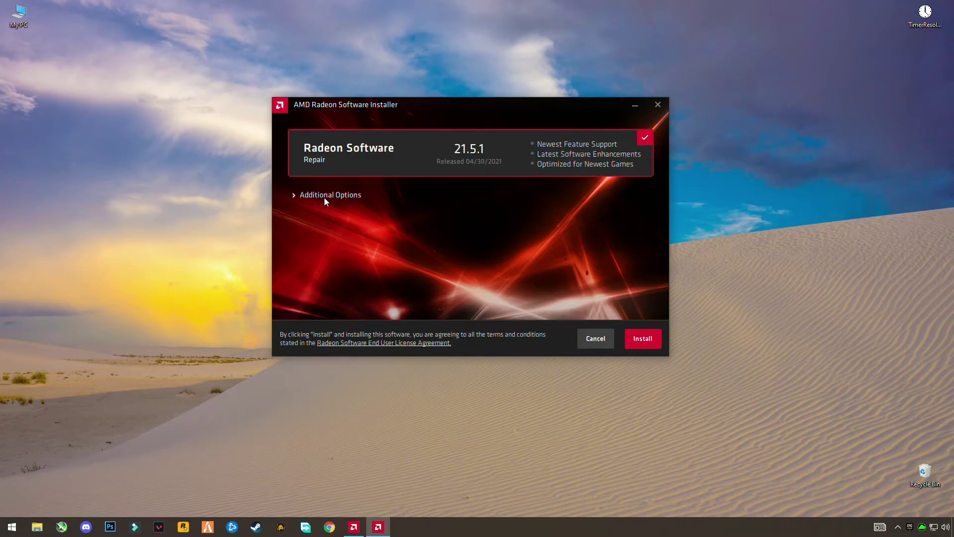
pyautogui.click(343, 196)
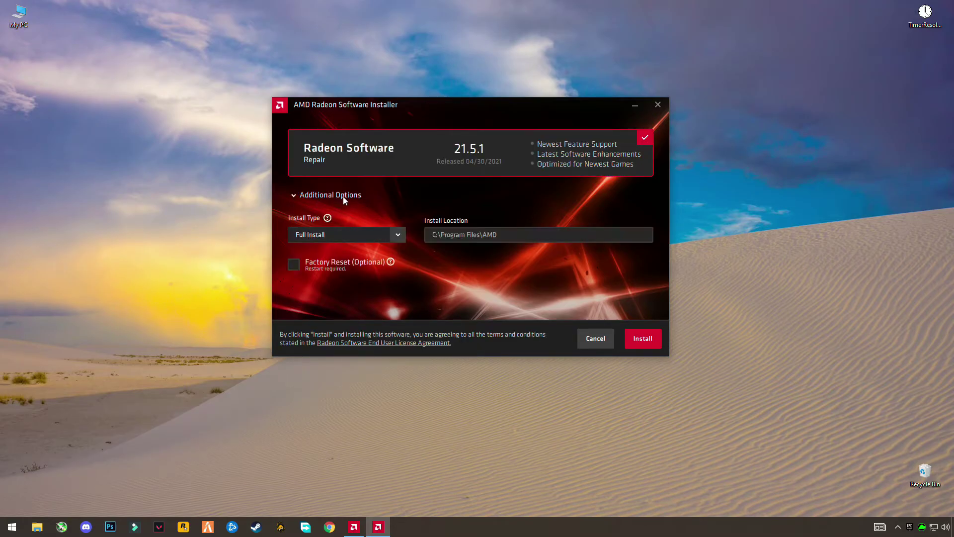
pyautogui.click(293, 264)
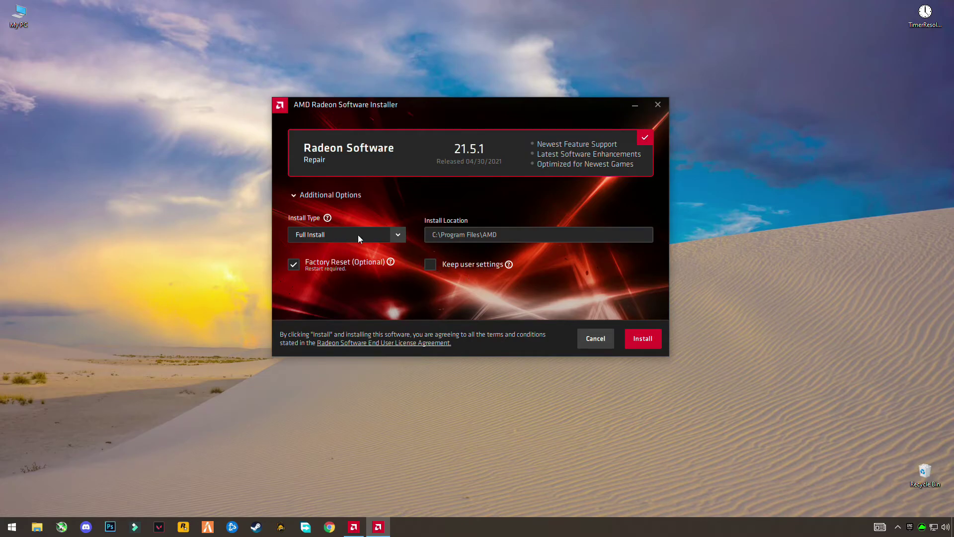
pyautogui.click(398, 234)
pyautogui.click(304, 249)
pyautogui.click(604, 333)
# Confirm cancelling the installation and restore AMD Radeon Software's Record page.
pyautogui.click(482, 288)
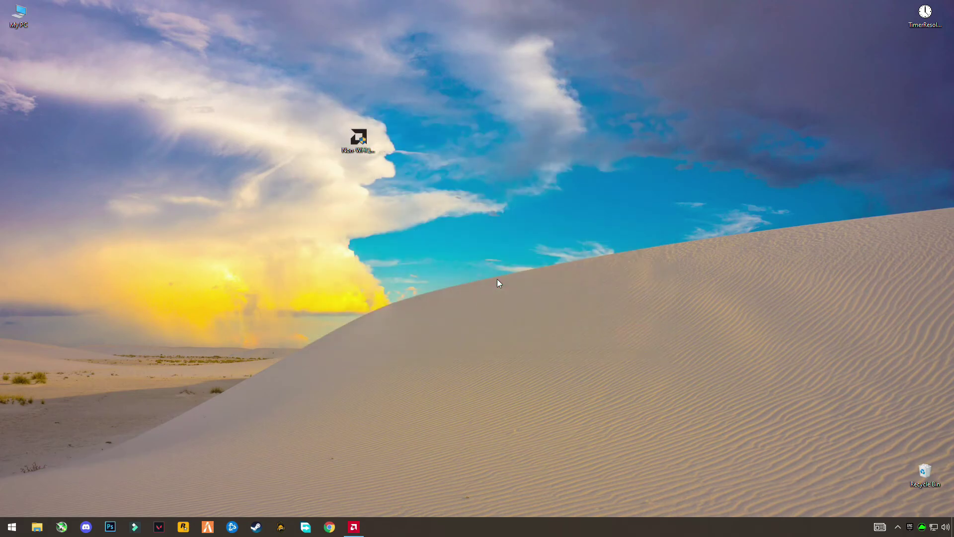
pyautogui.click(354, 526)
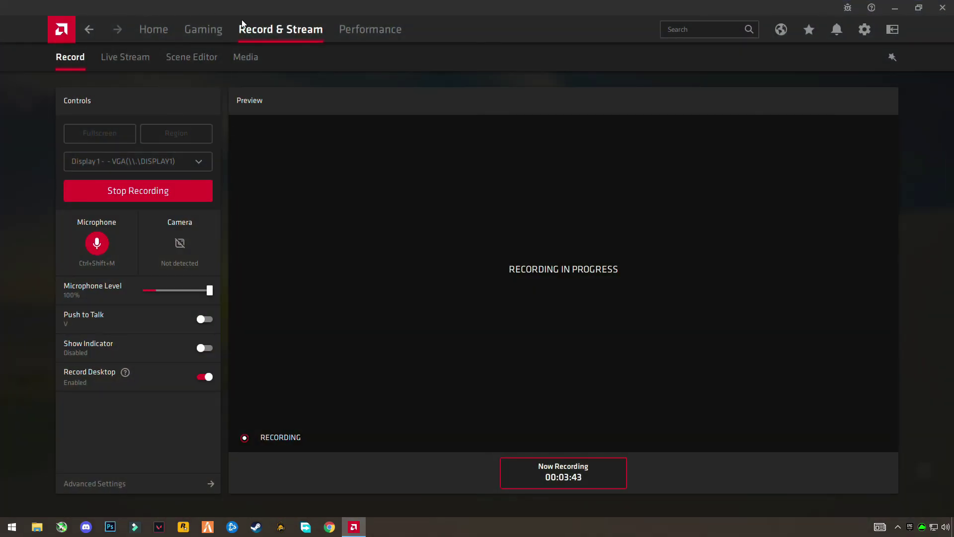